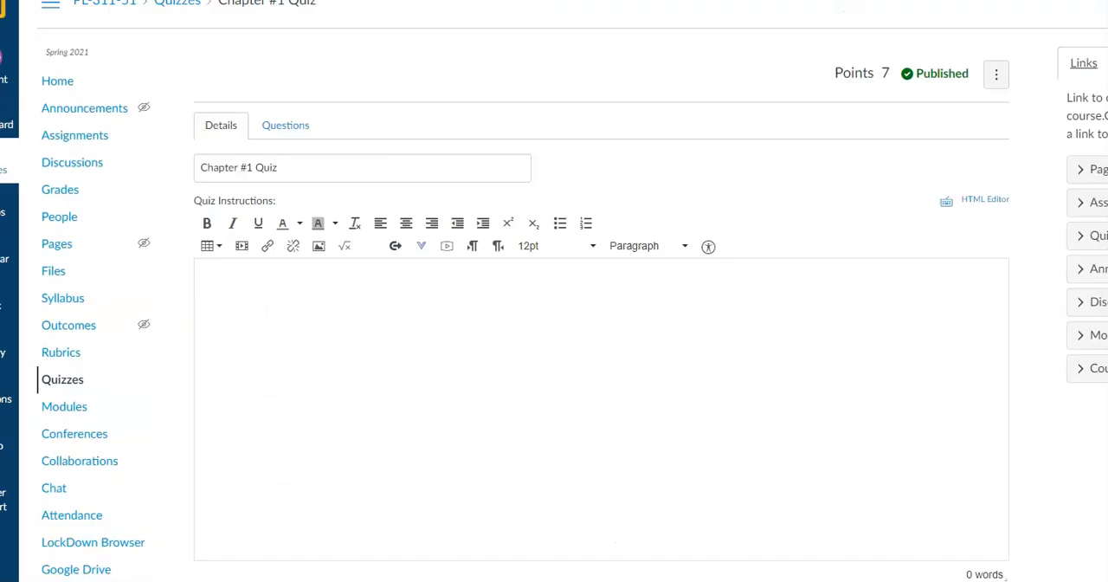
# Open the Chapter #1 Quiz from the course's quiz list for editing and show its questions.
pyautogui.click(71, 380)
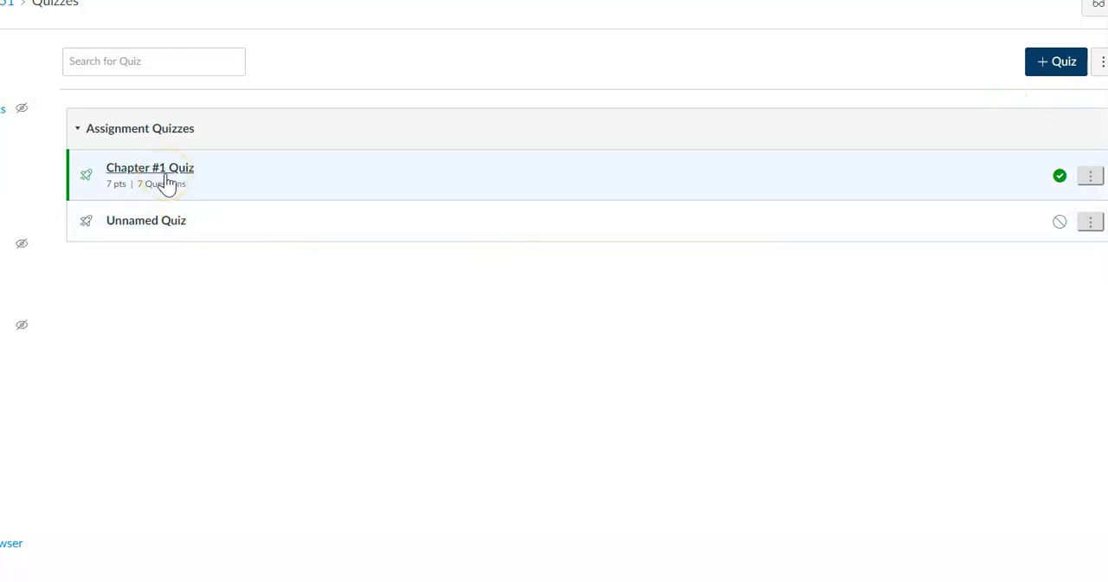
pyautogui.click(165, 179)
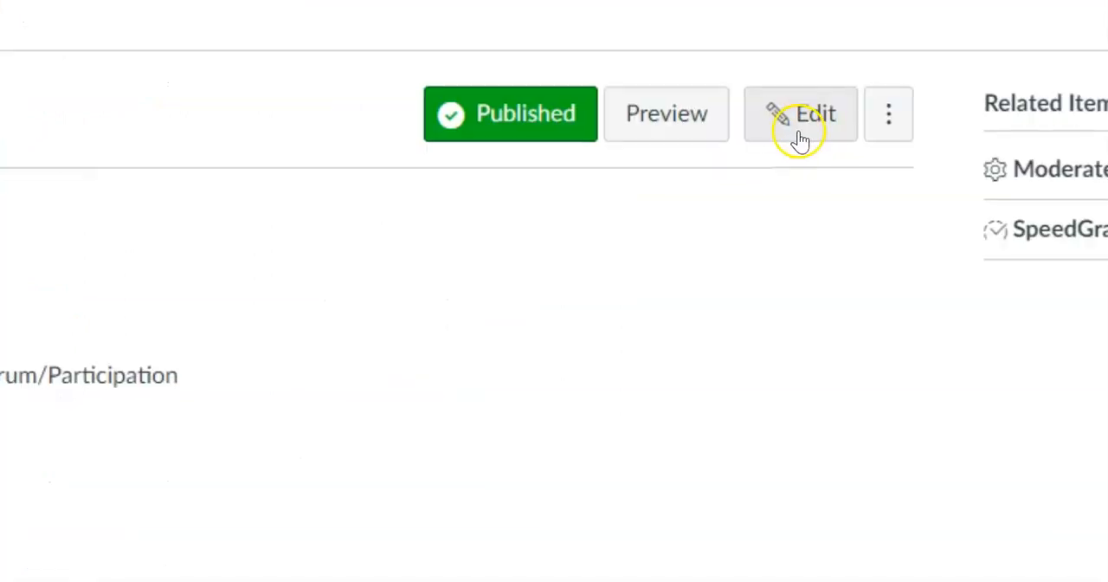
pyautogui.click(909, 79)
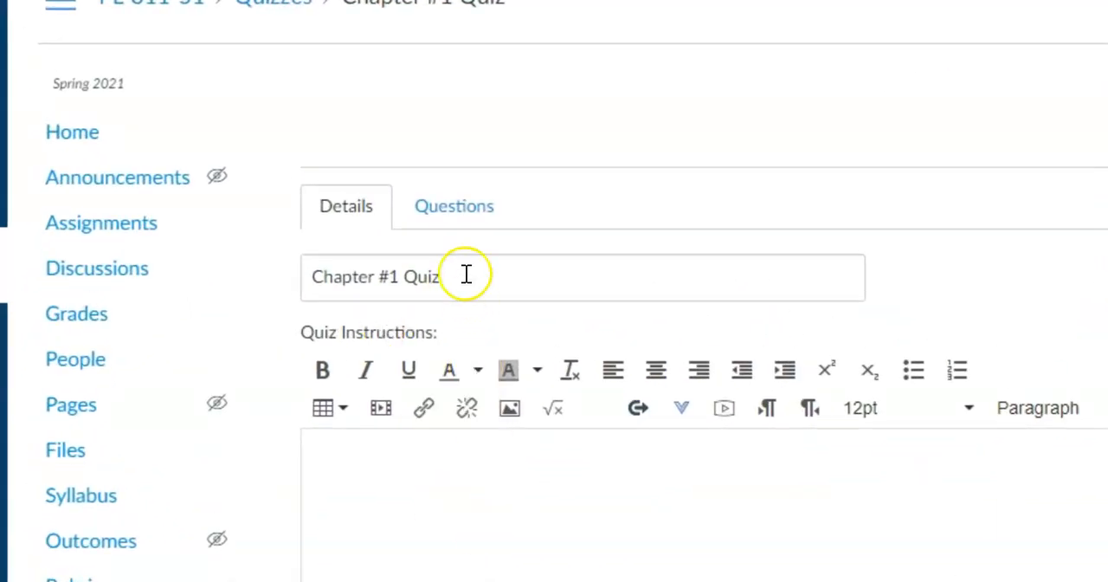
pyautogui.click(454, 206)
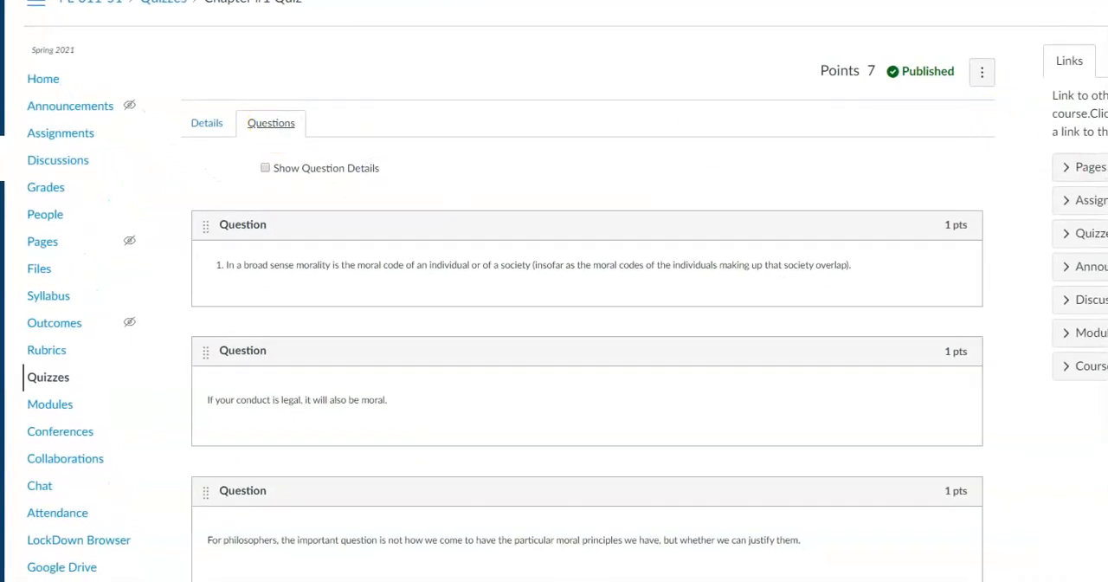
# Add a new question after the quiz's last question, the one about following the code of one's profession.
pyautogui.scroll(-4, 554, 346)
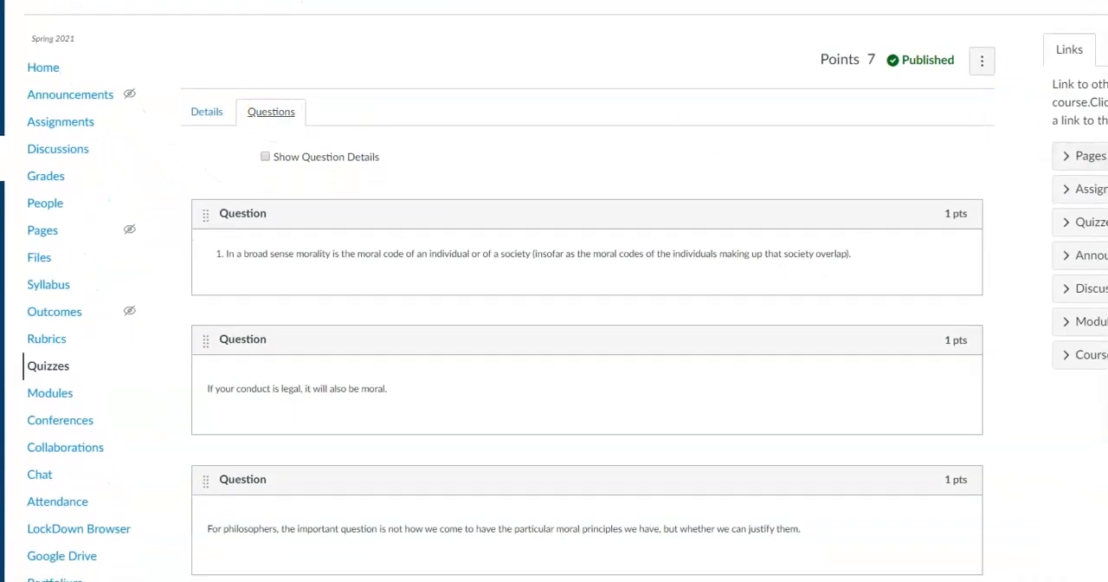
pyautogui.scroll(-1, 554, 346)
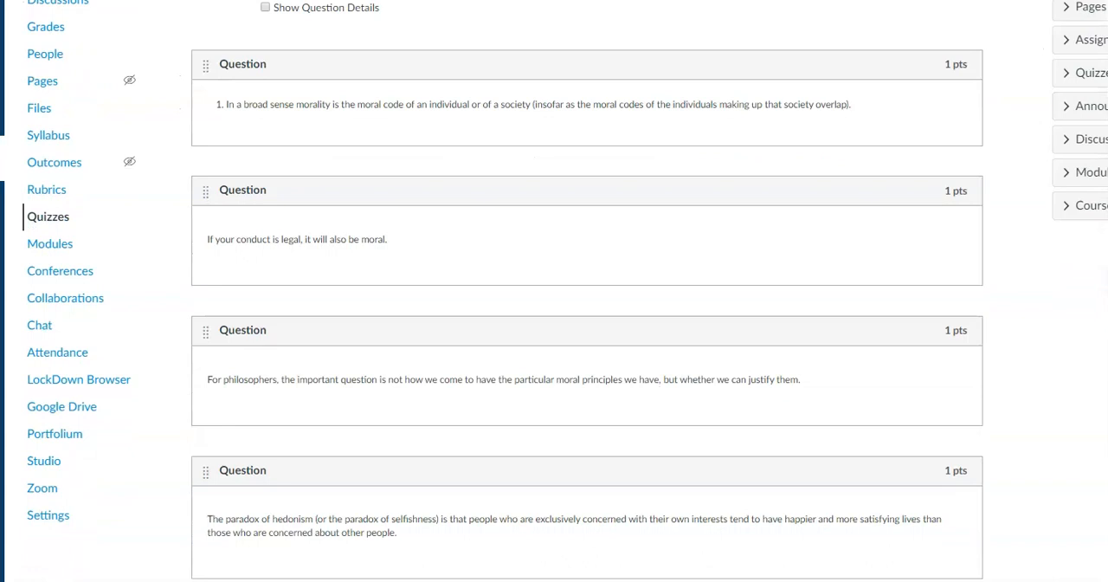
pyautogui.moveTo(923, 161)
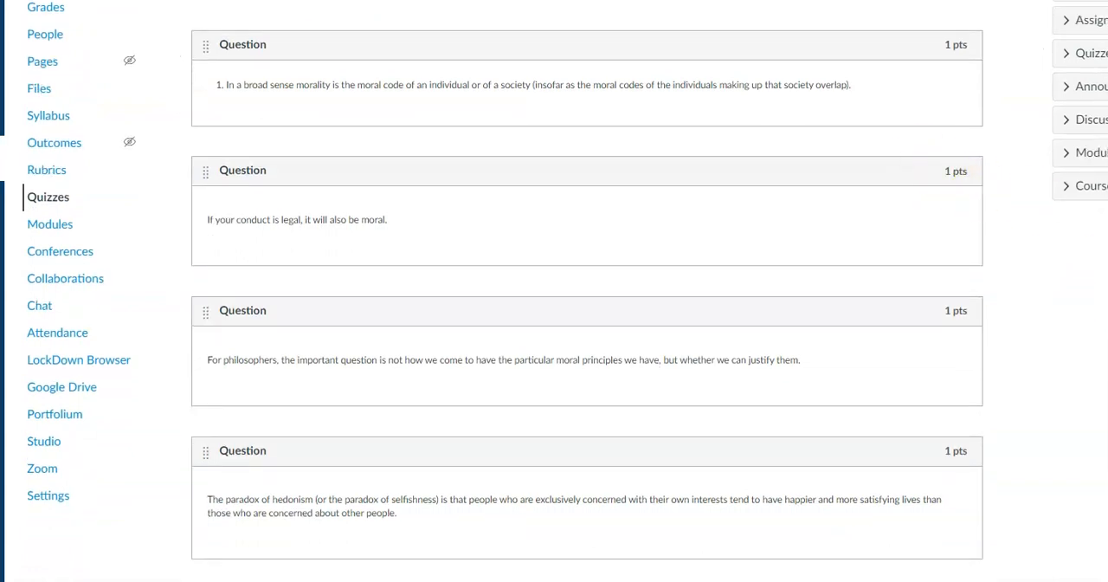
pyautogui.scroll(-6, 554, 346)
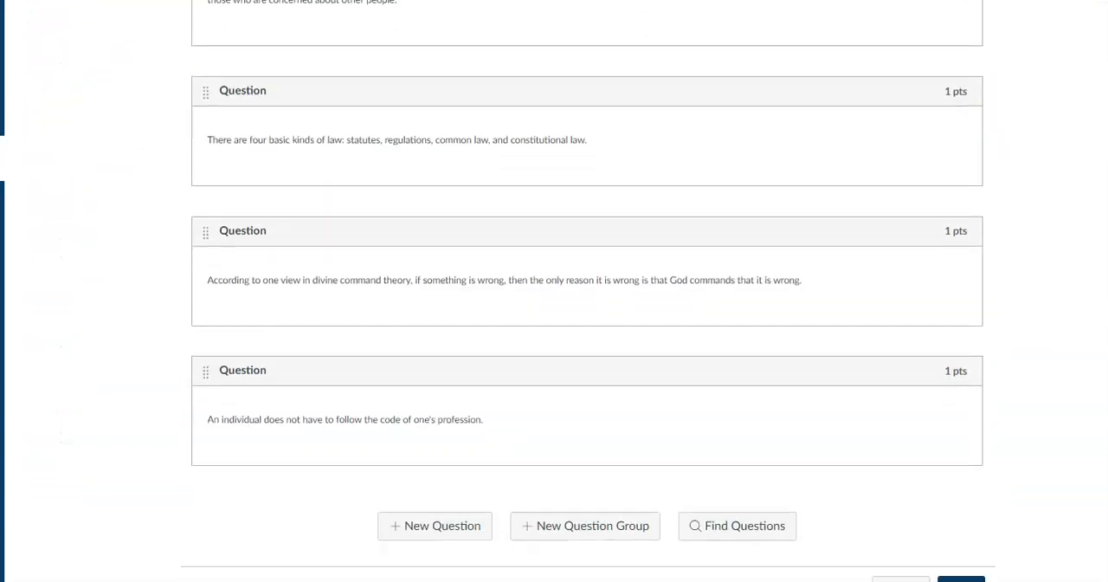
pyautogui.scroll(-1, 554, 291)
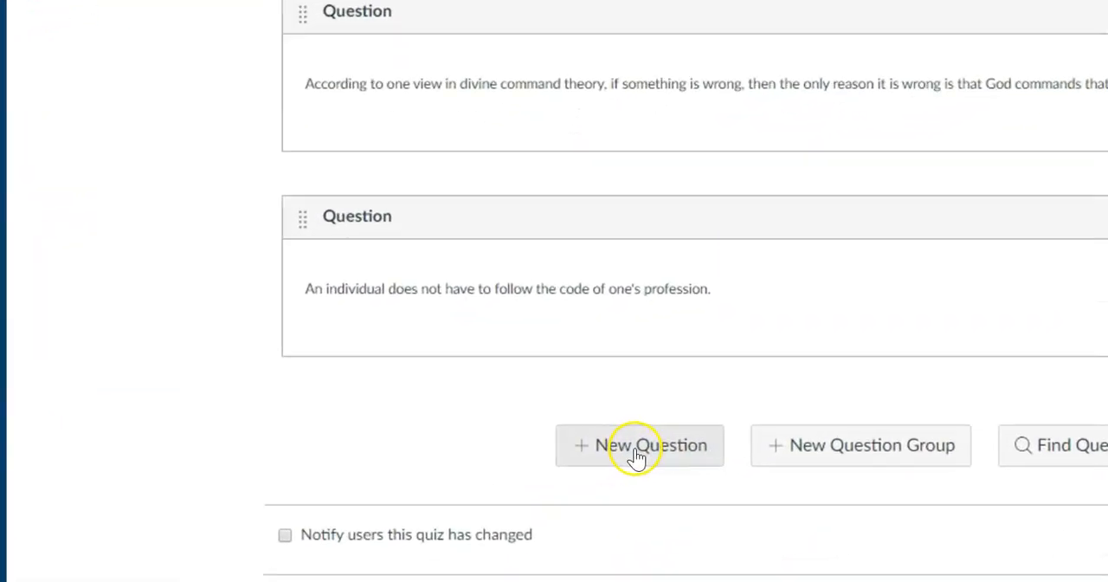
pyautogui.click(637, 457)
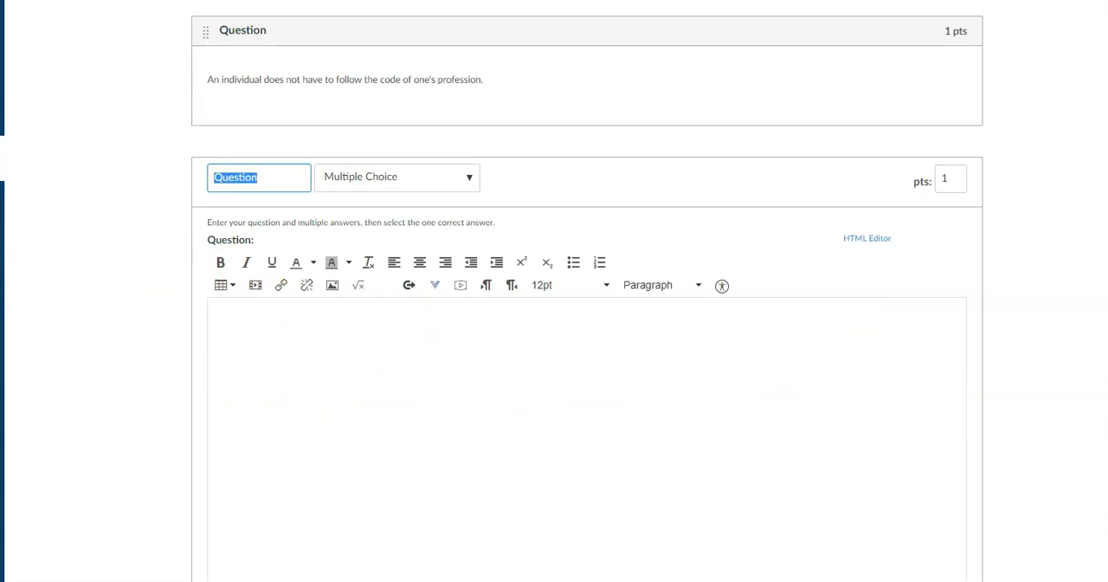
# Switch to the Word document, copy the text of question 8 about moral standards without its number, and return to the quiz in Chrome.
pyautogui.click(2, 338)
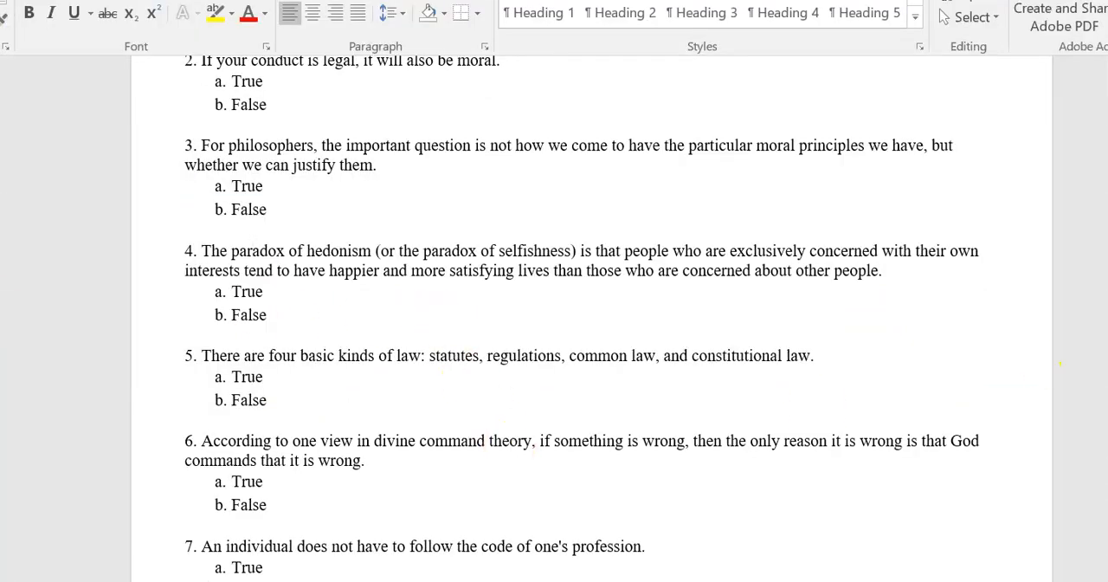
pyautogui.scroll(-9, 591, 318)
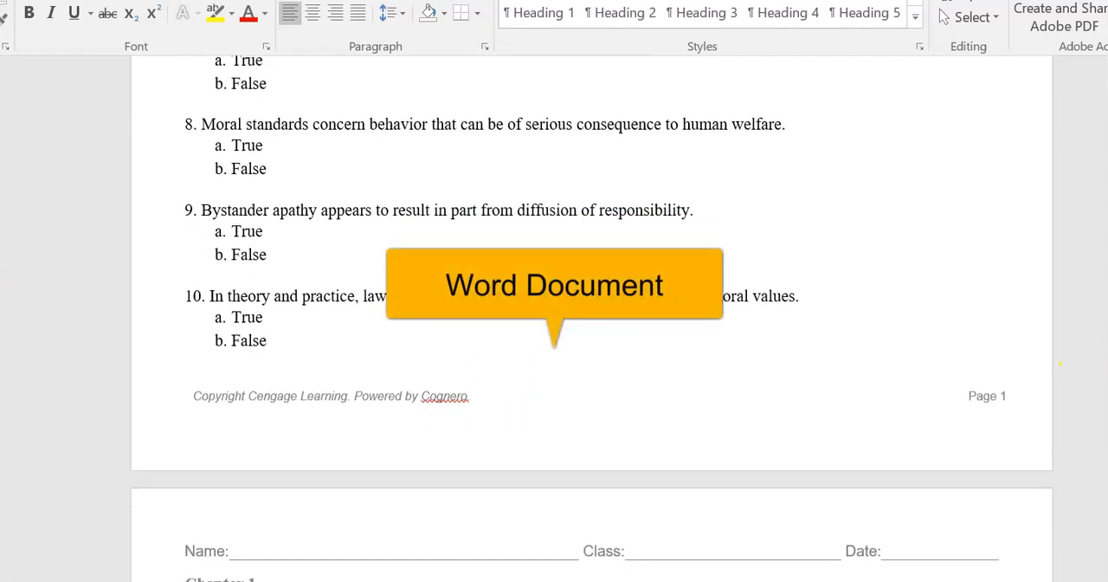
pyautogui.scroll(3, 591, 318)
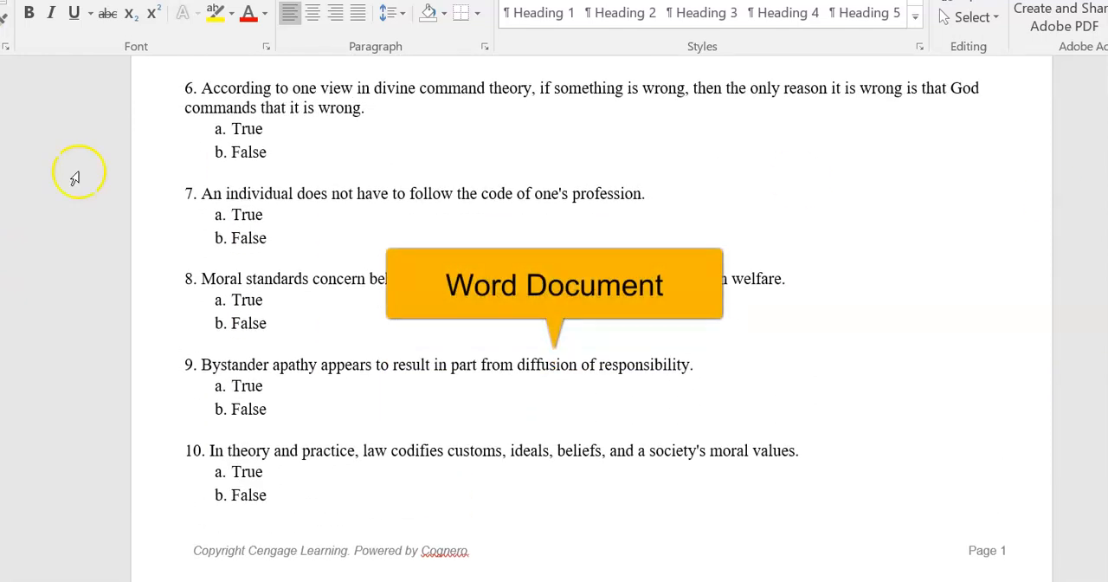
pyautogui.moveTo(1, 230)
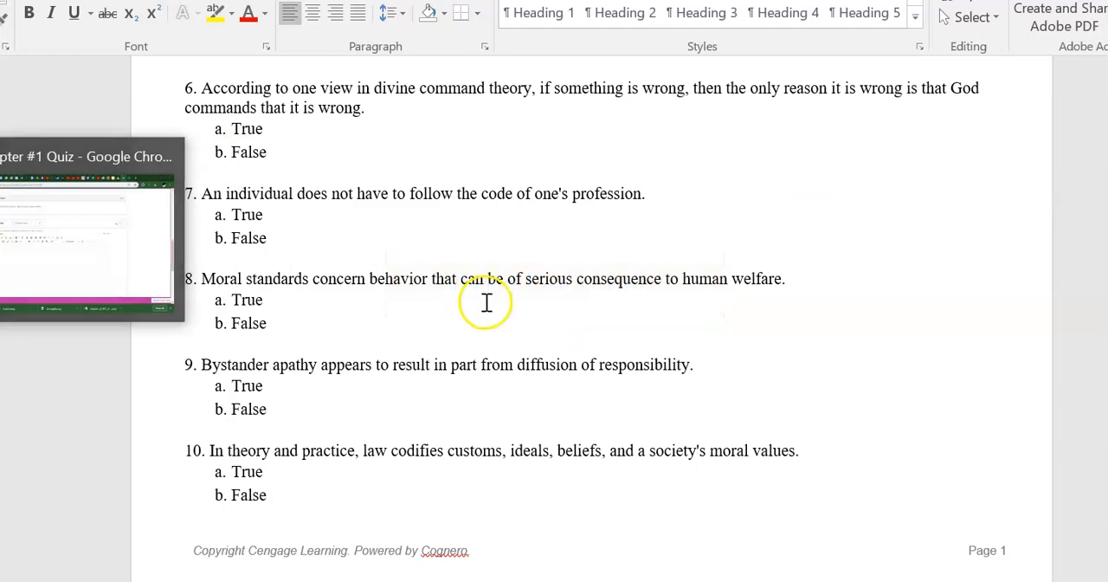
pyautogui.click(1, 230)
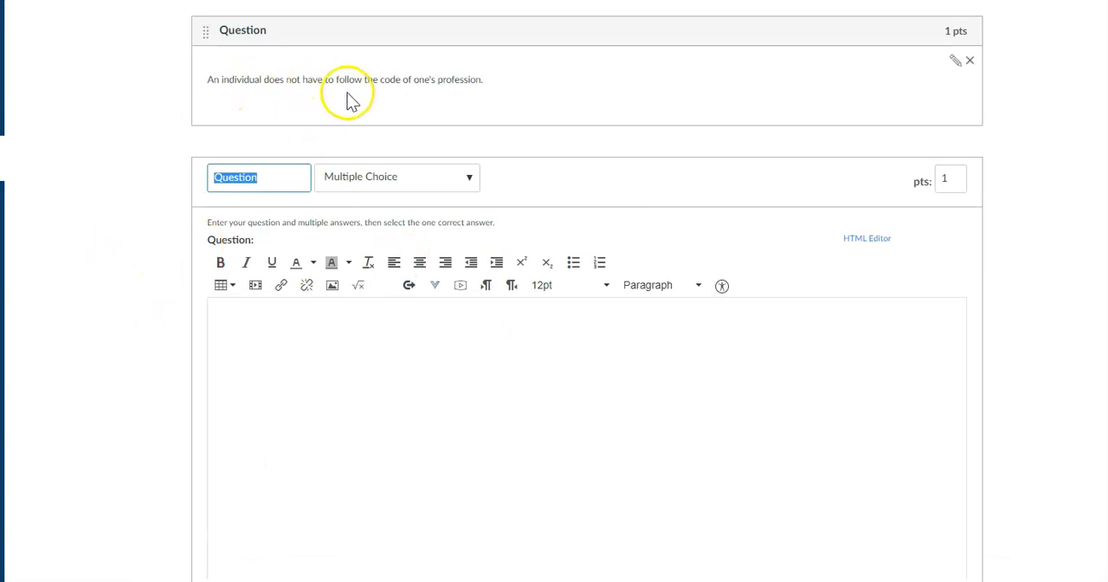
pyautogui.hotkey('alt', 'Tab')
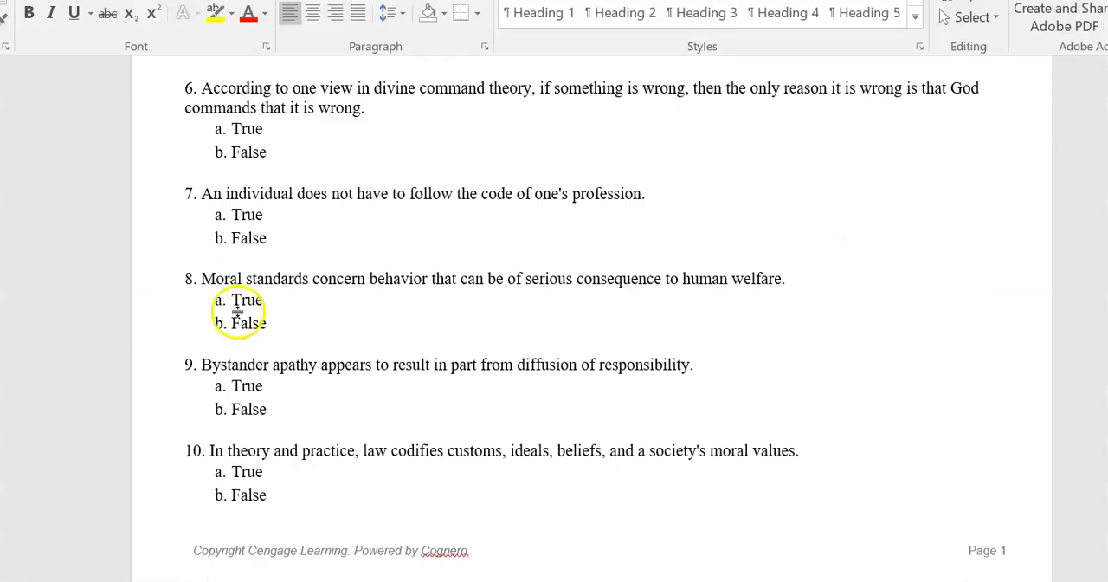
pyautogui.moveTo(789, 279); pyautogui.dragTo(227, 278)
pyautogui.hotkey('ctrl', 'c')
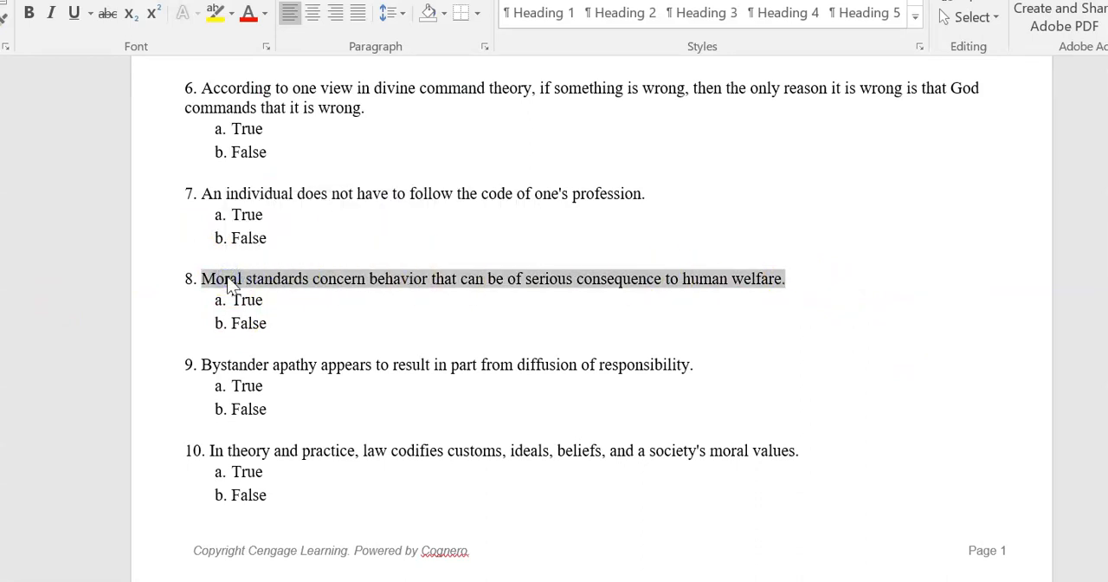
pyautogui.hotkey('alt', 'Tab')
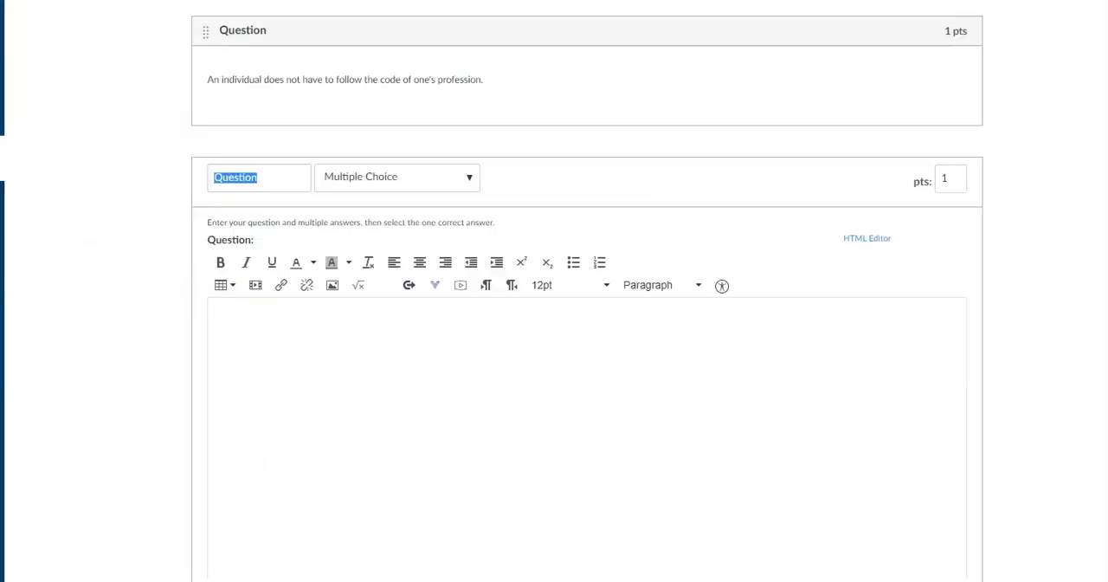
# Set the new question's type to True/False and paste the copied moral standards sentence as its text.
pyautogui.click(471, 177)
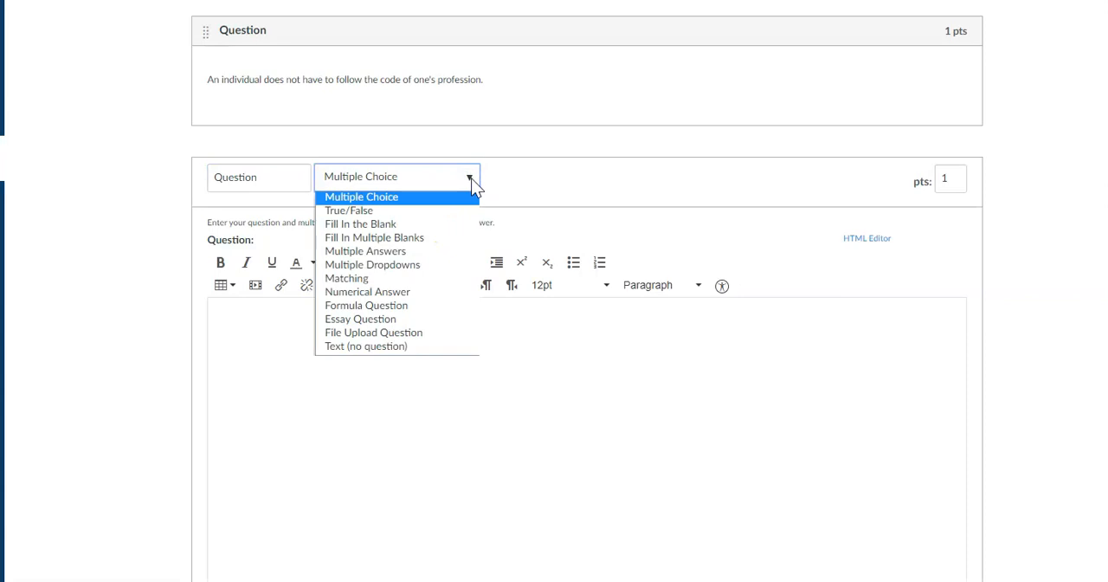
pyautogui.click(473, 214)
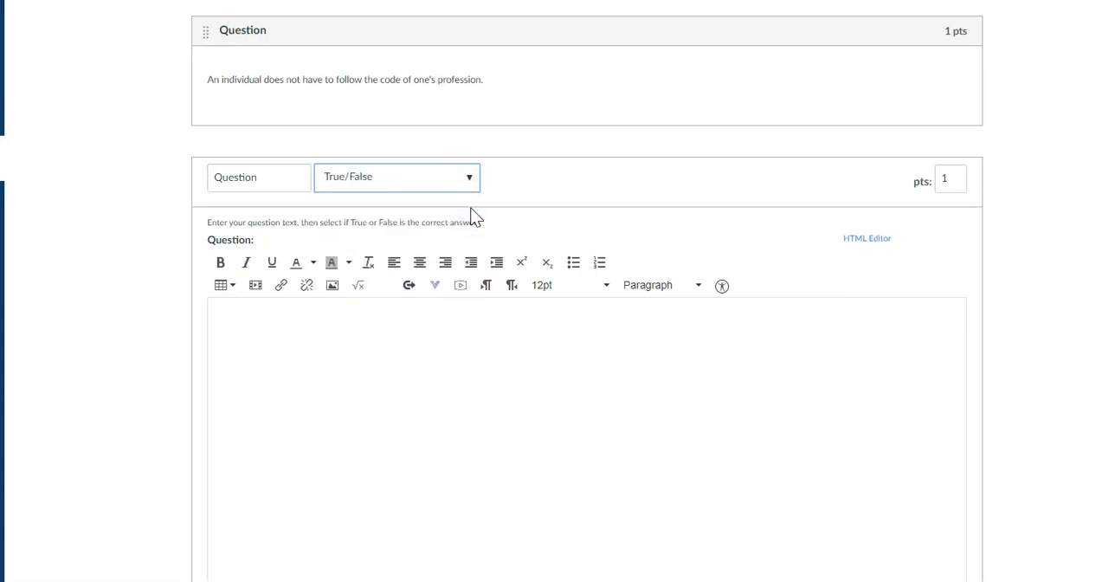
pyautogui.click(279, 355)
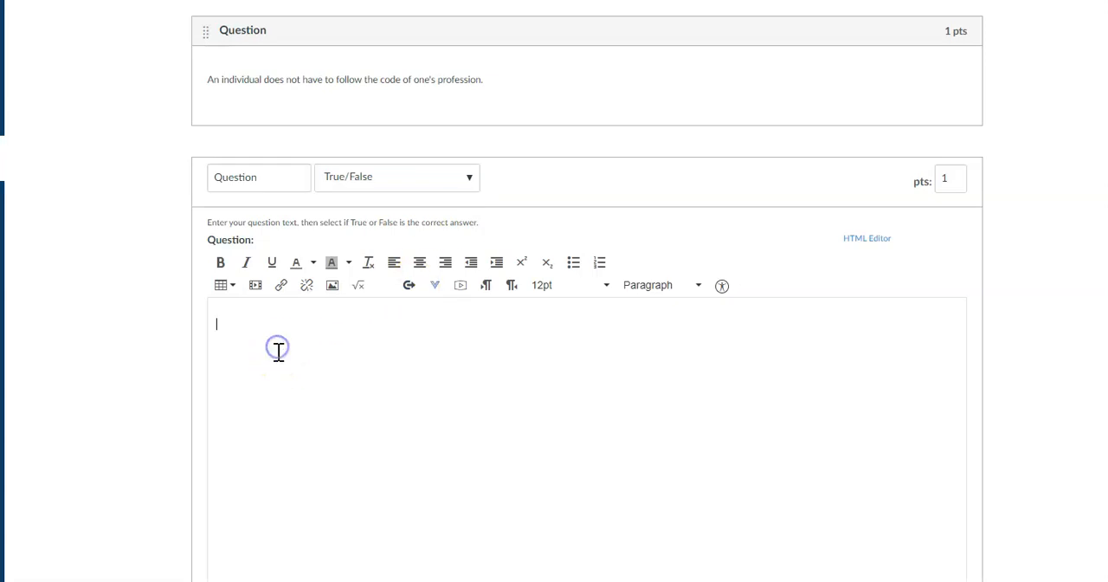
pyautogui.hotkey('ctrl', 'v')
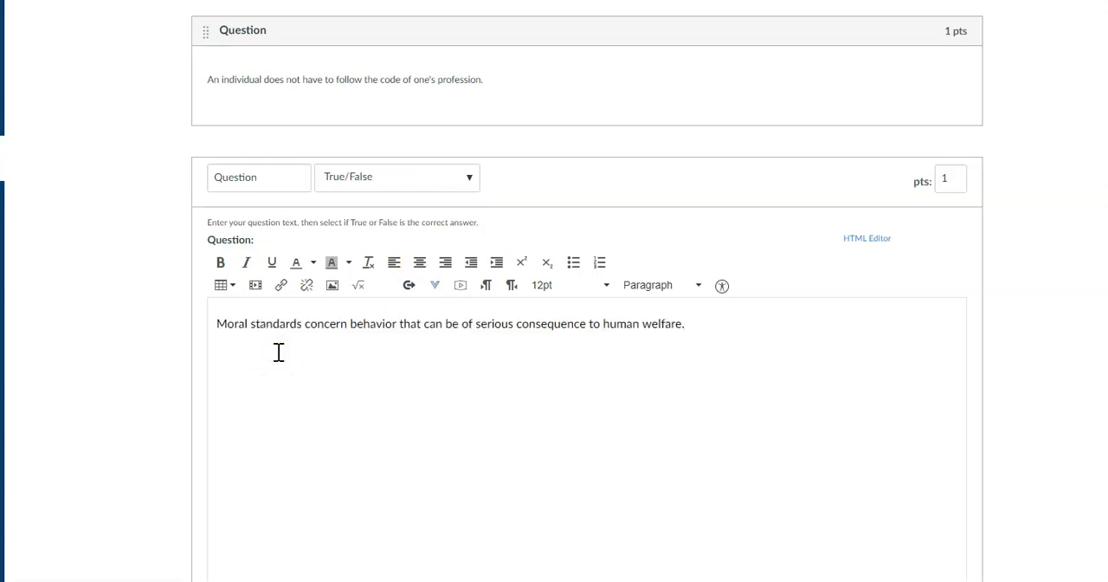
# Mark True as the new question's correct answer and save both the question and the quiz.
pyautogui.scroll(-4, 604, 363)
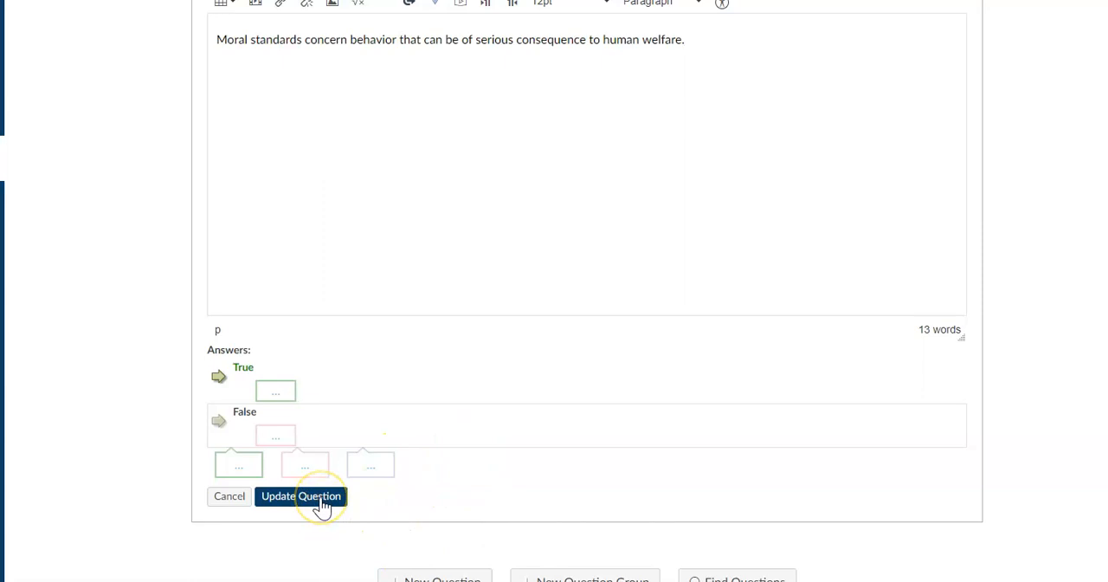
pyautogui.click(268, 423)
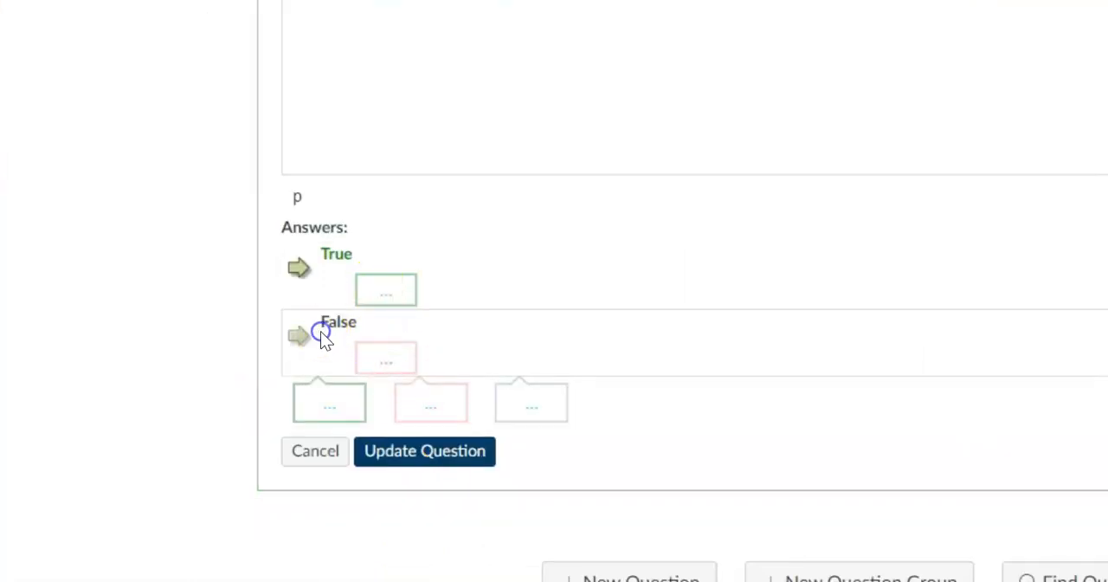
pyautogui.click(298, 336)
pyautogui.click(298, 266)
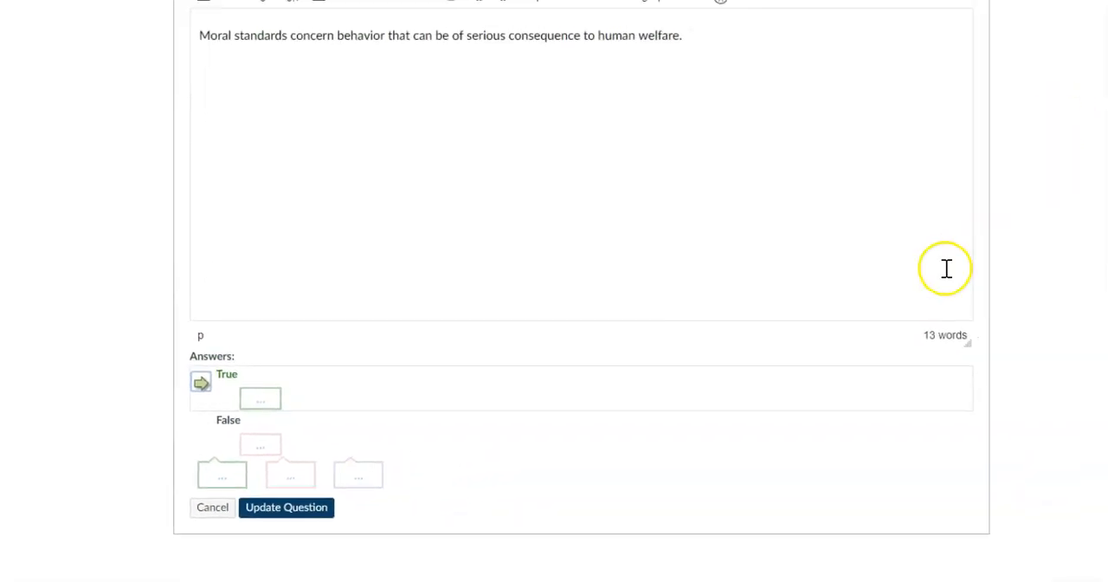
pyautogui.click(315, 511)
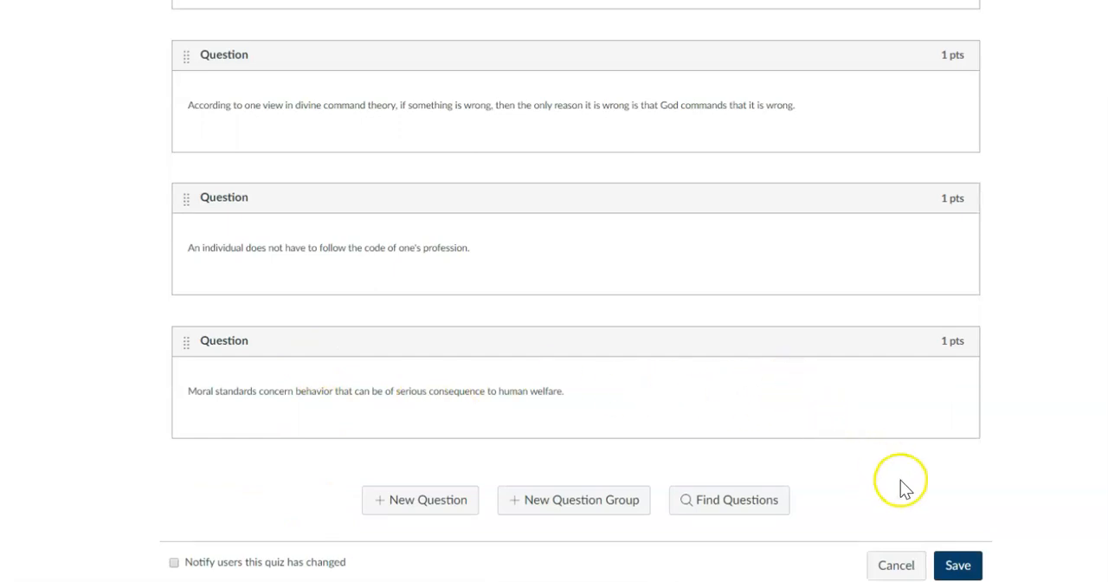
pyautogui.click(961, 568)
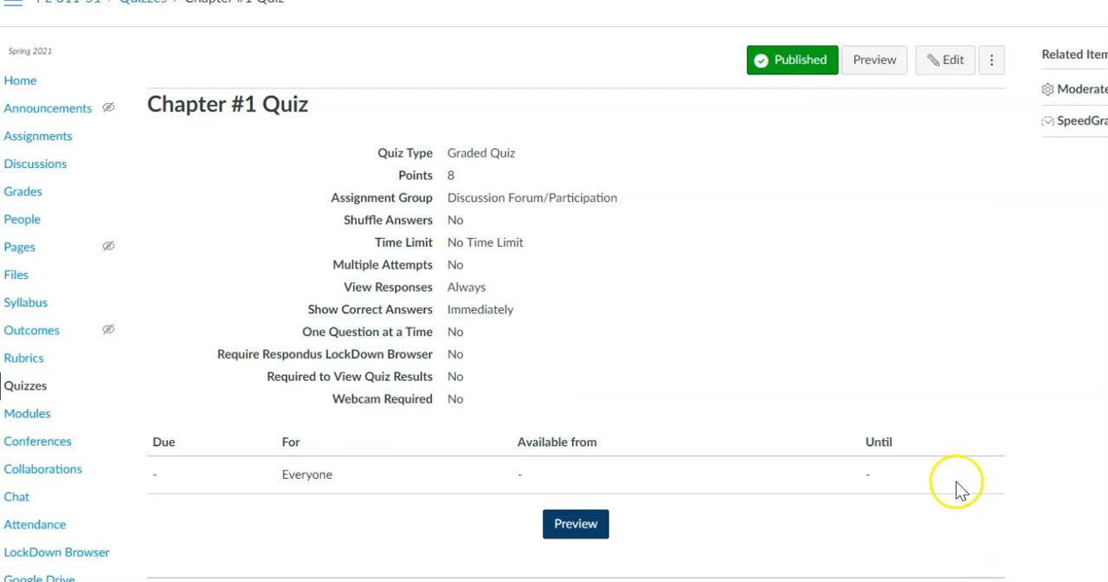
# Reopen the quiz for editing and copy question 9's bystander apathy sentence from the Word document, returning to the quiz in Chrome.
pyautogui.click(943, 68)
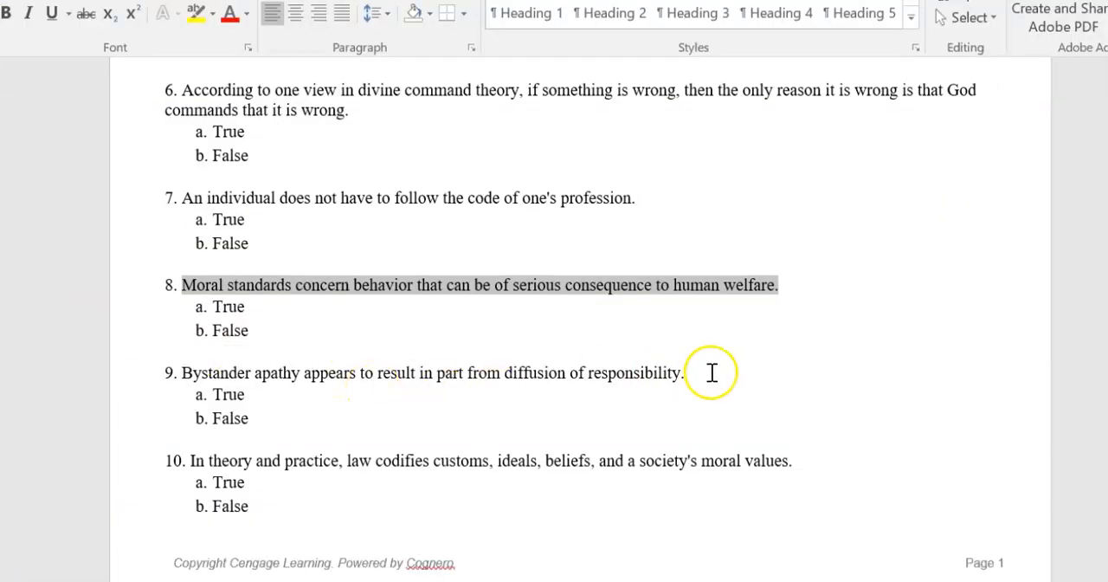
pyautogui.moveTo(712, 372); pyautogui.dragTo(193, 375)
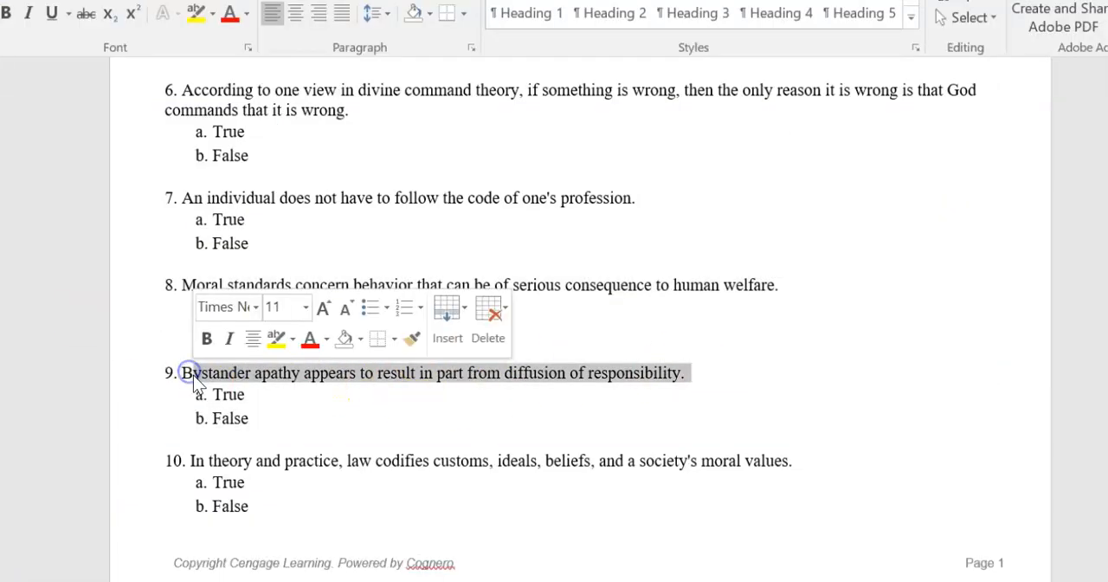
pyautogui.click(685, 376)
pyautogui.moveTo(693, 372); pyautogui.dragTo(187, 379)
pyautogui.hotkey('ctrl', 'c')
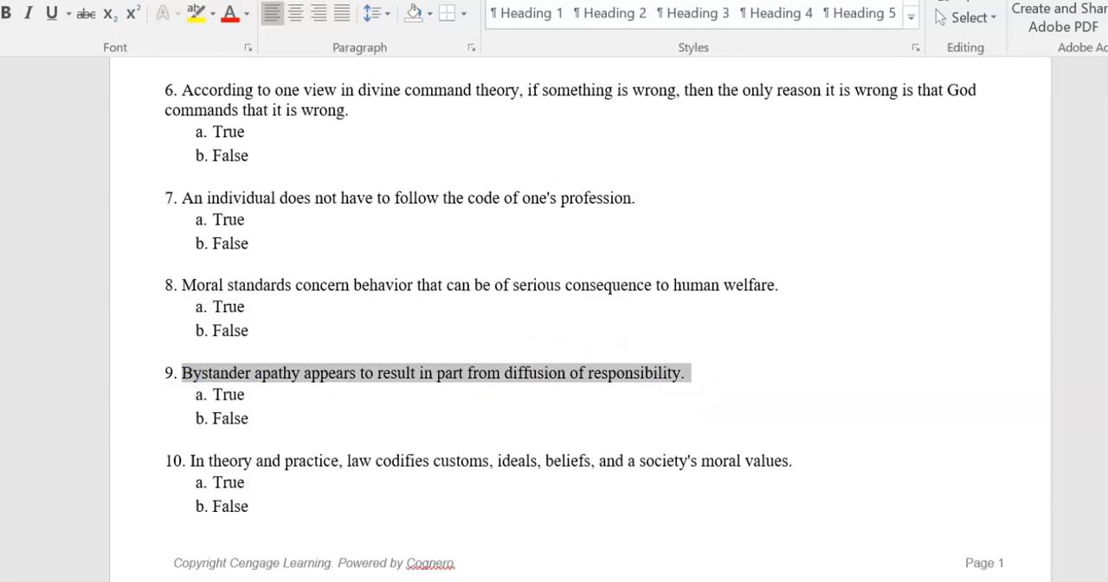
pyautogui.hotkey('alt', 'Tab')
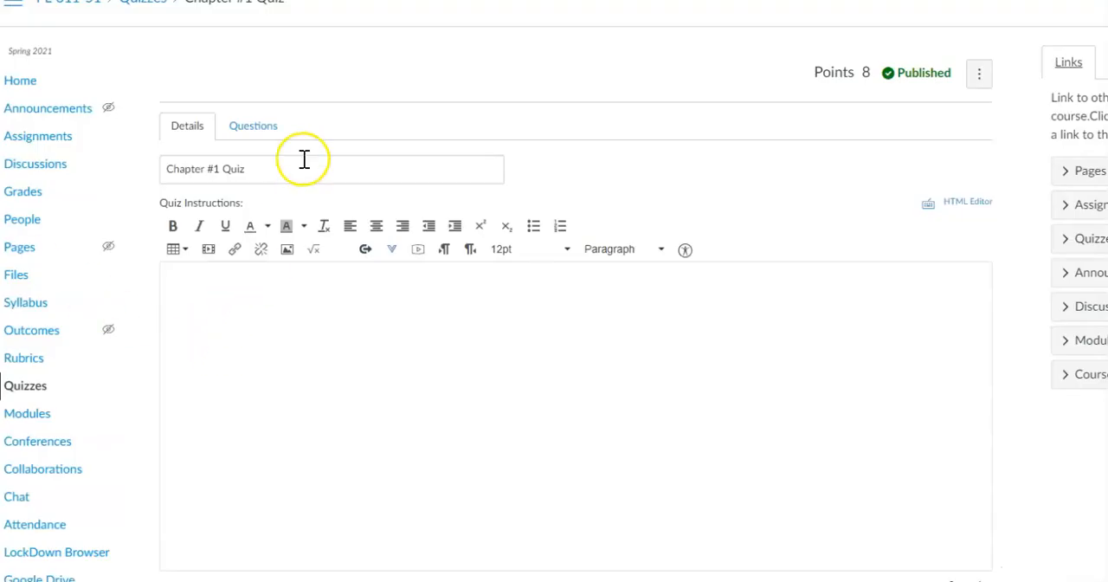
# Add a new True/False question to the quiz with the copied text "Bystander apathy appears to result in part from diffusion of responsibility.".
pyautogui.click(263, 126)
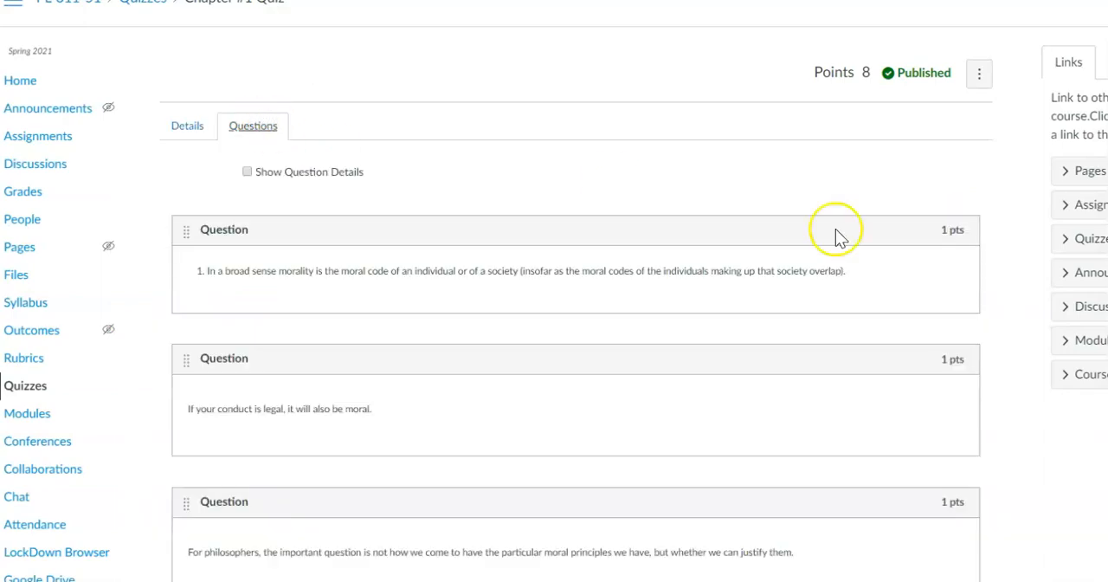
pyautogui.scroll(-15, 576, 347)
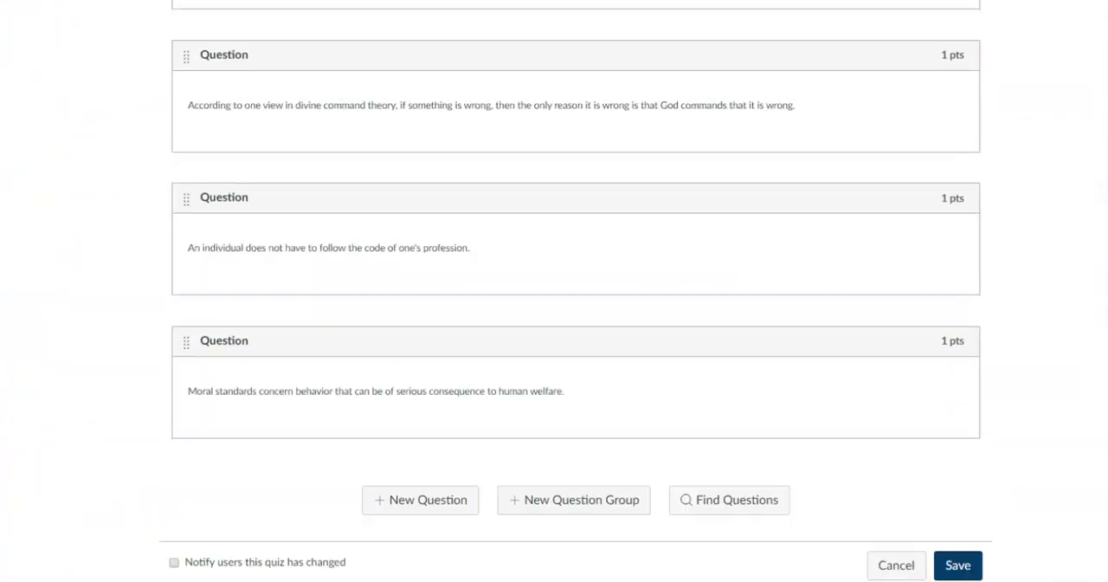
pyautogui.click(430, 500)
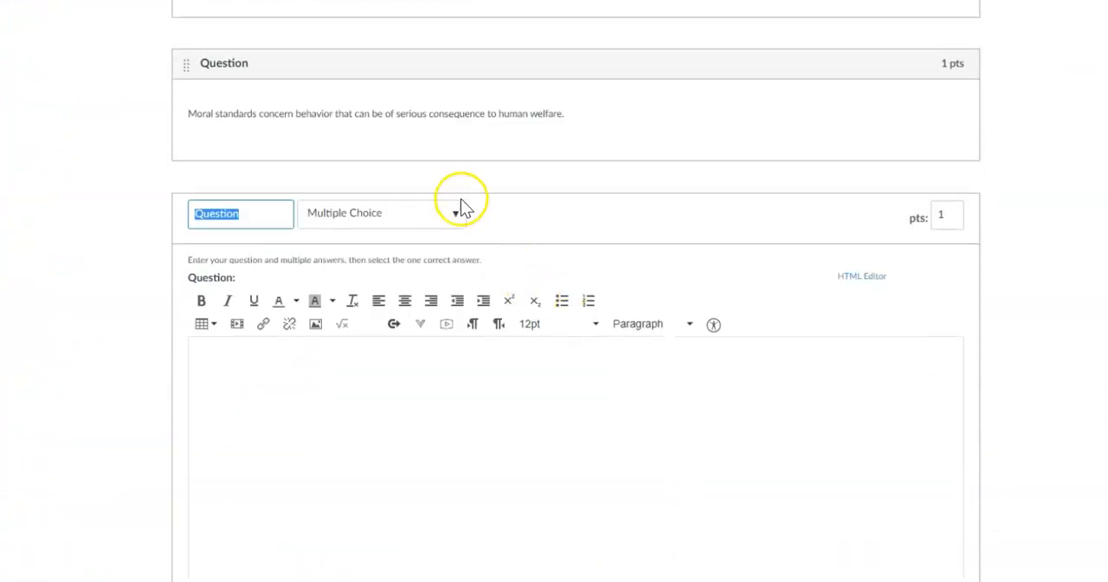
pyautogui.click(454, 215)
pyautogui.click(431, 250)
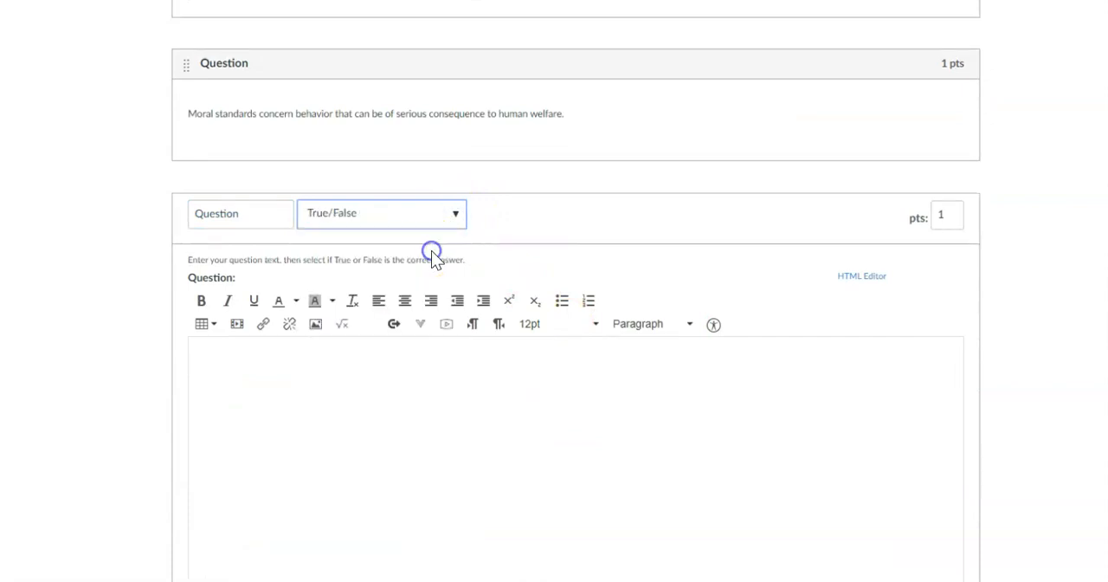
pyautogui.click(314, 369)
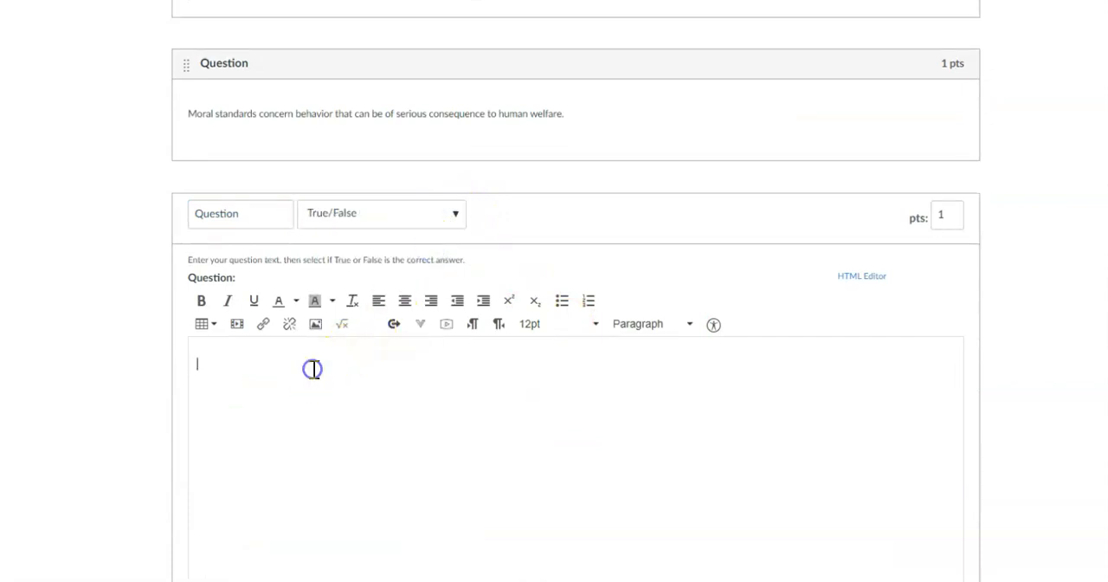
pyautogui.hotkey('ctrl', 'v')
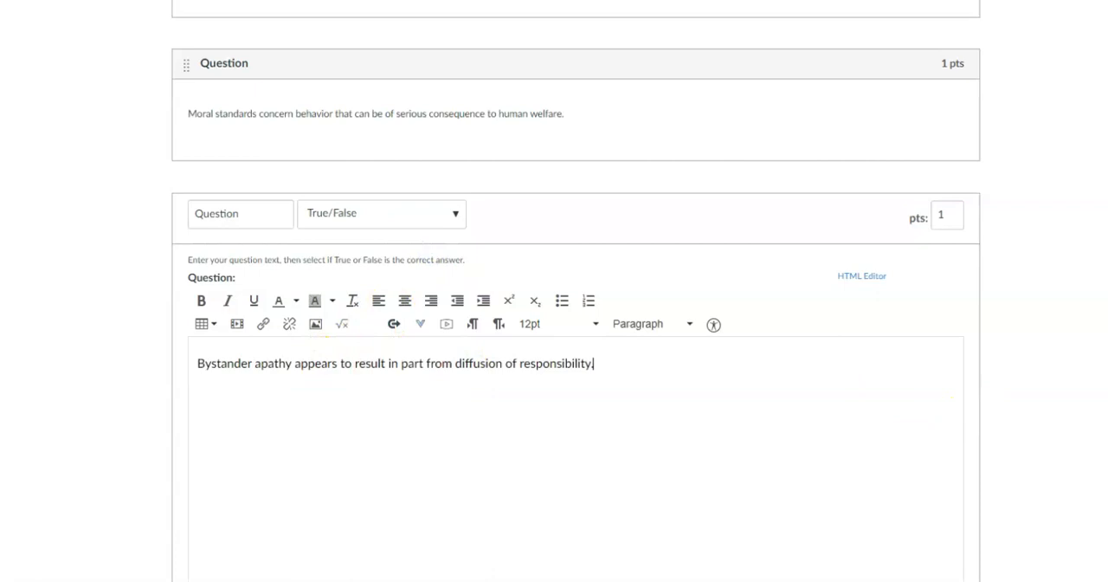
# Update the bystander apathy question with True as its correct answer and save the quiz.
pyautogui.scroll(-5, 575, 291)
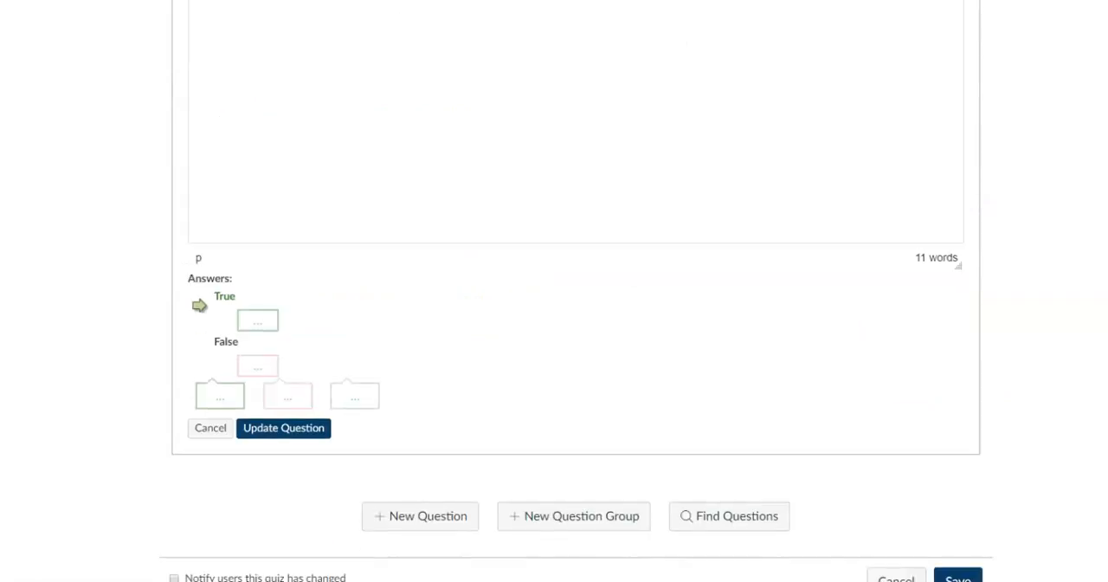
pyautogui.scroll(2, 576, 291)
pyautogui.scroll(-2, 576, 291)
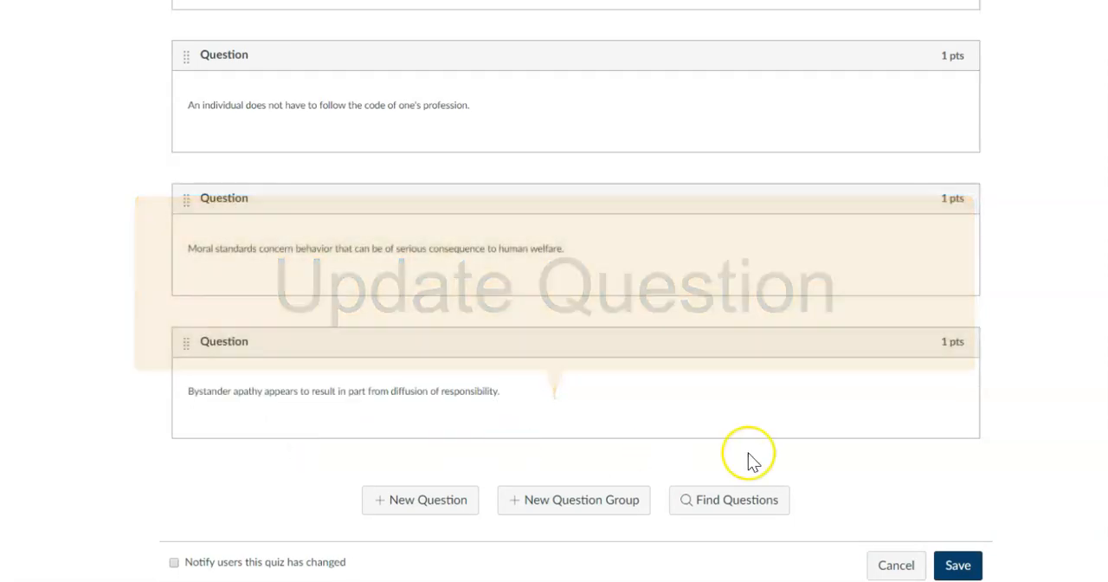
pyautogui.click(970, 566)
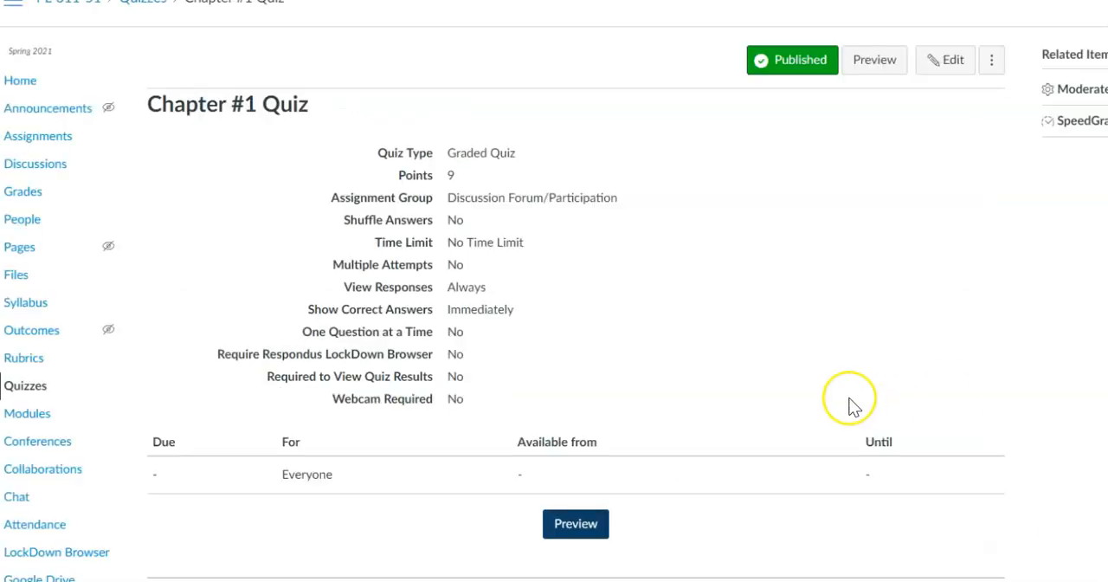
# Open the preview of the saved Chapter #1 Quiz.
pyautogui.click(576, 526)
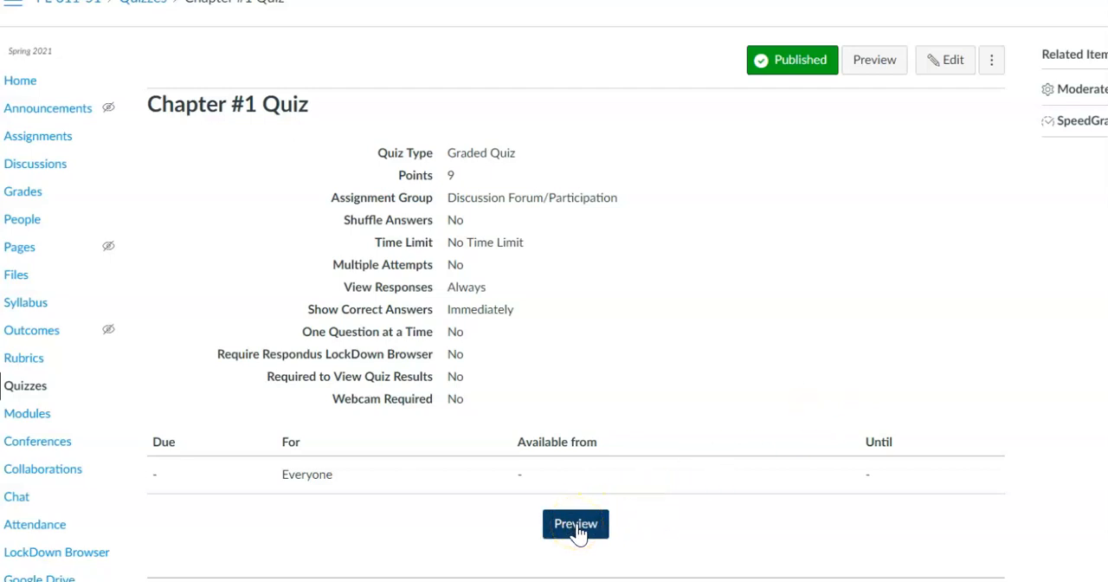
pyautogui.click(577, 531)
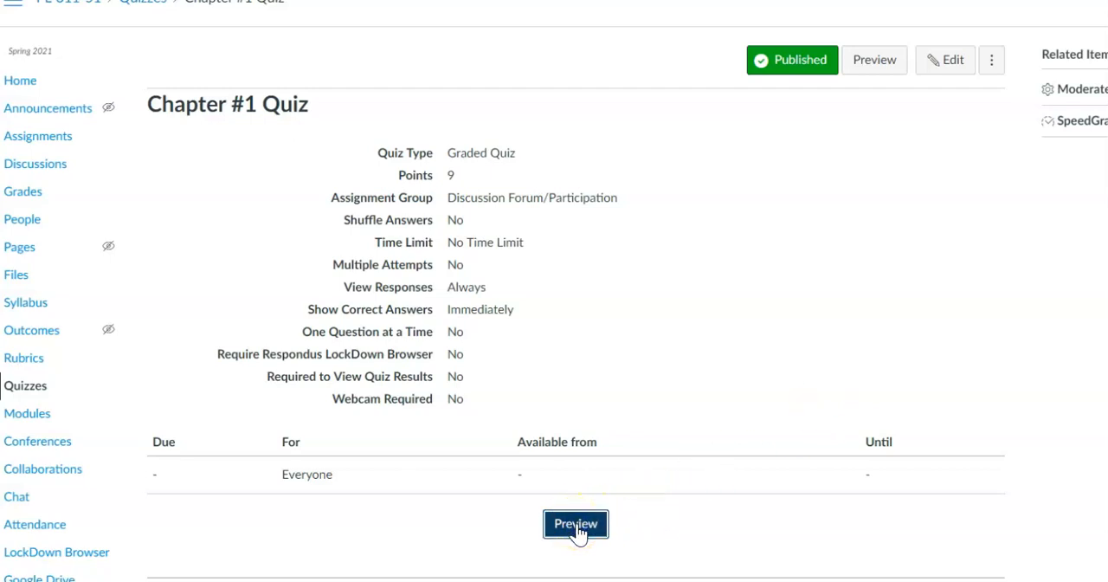